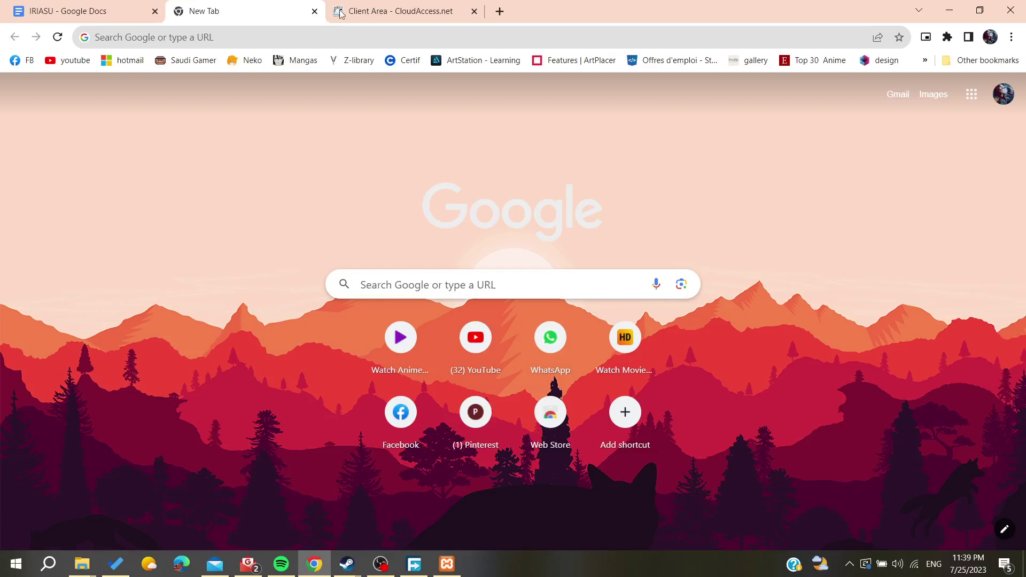
- Log in to the Joomla administrator from the CloudAccess.net Client Area's Application panel
click(401, 11)
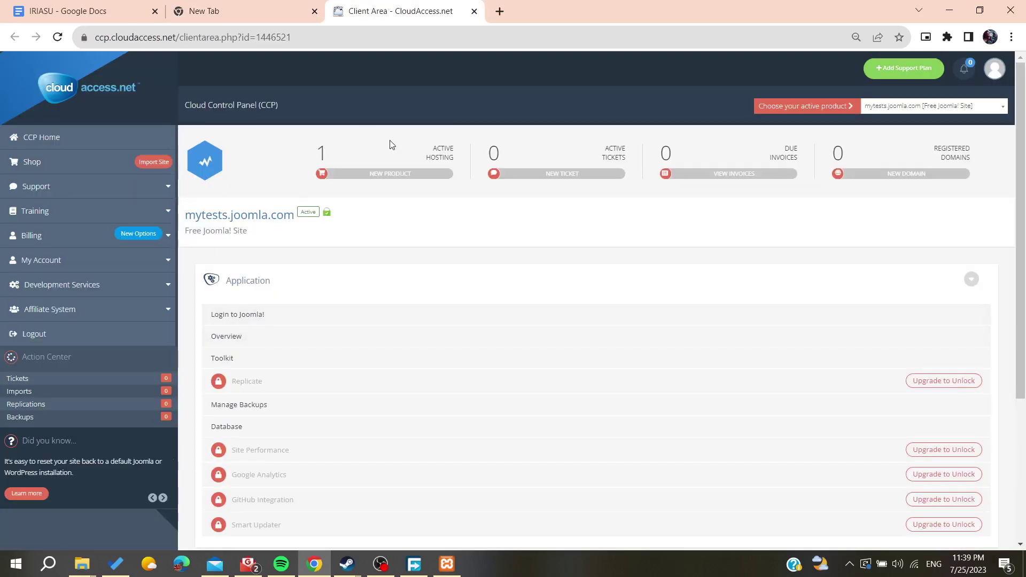
click(260, 317)
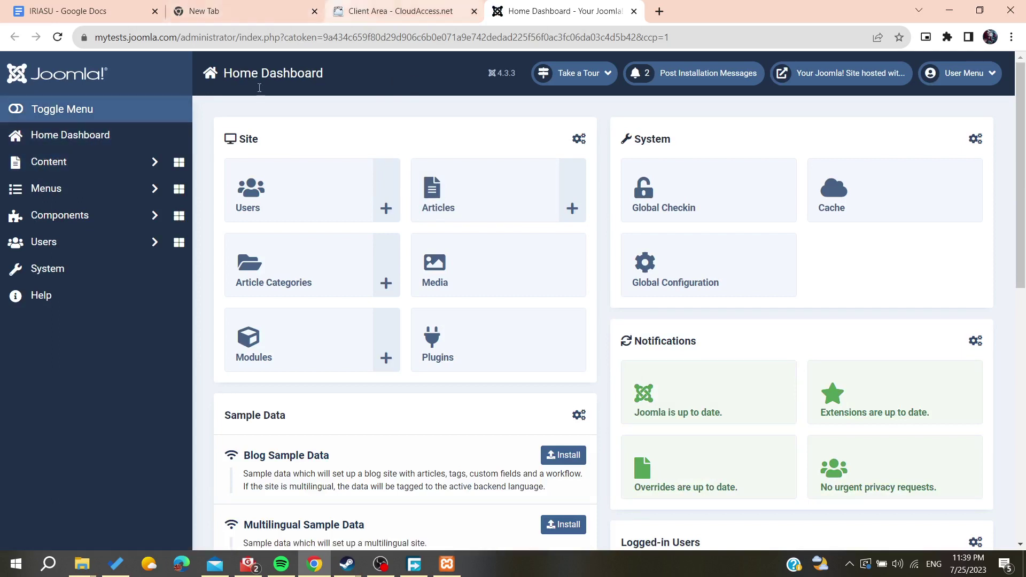
- Go through System > Site Templates to the Cassiopeia template's details and files
click(78, 271)
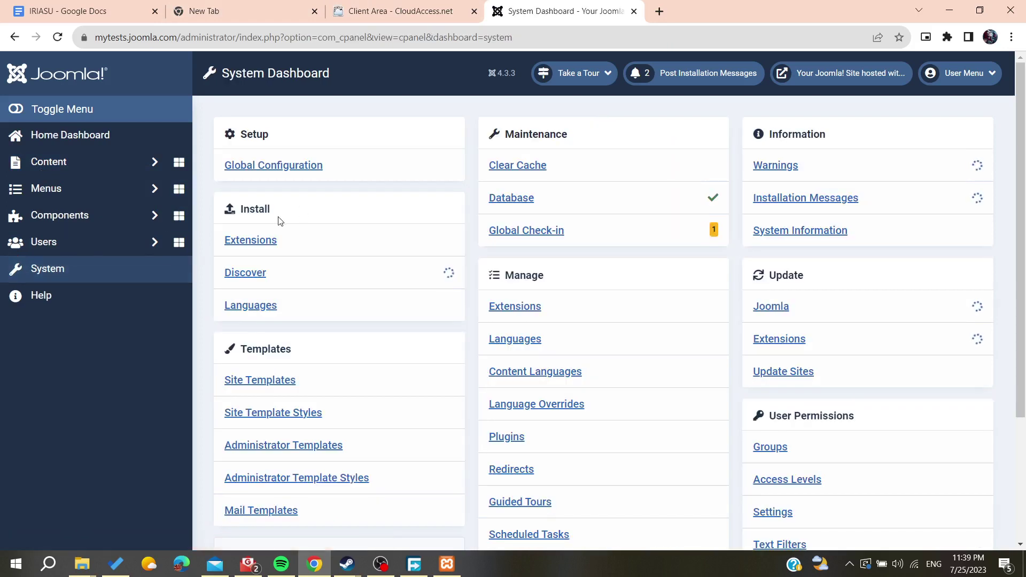
drag(240, 351, 314, 352)
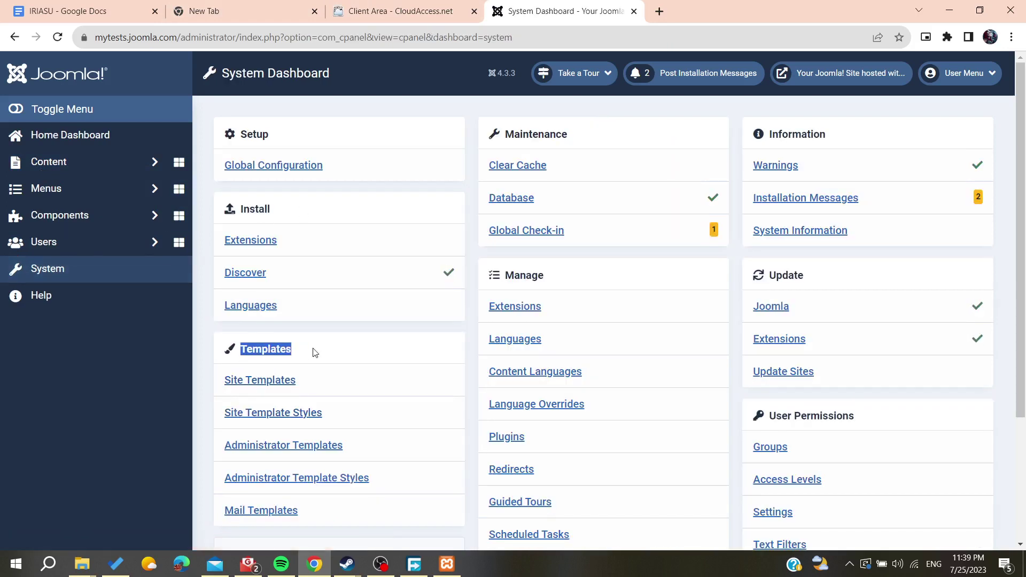
click(254, 386)
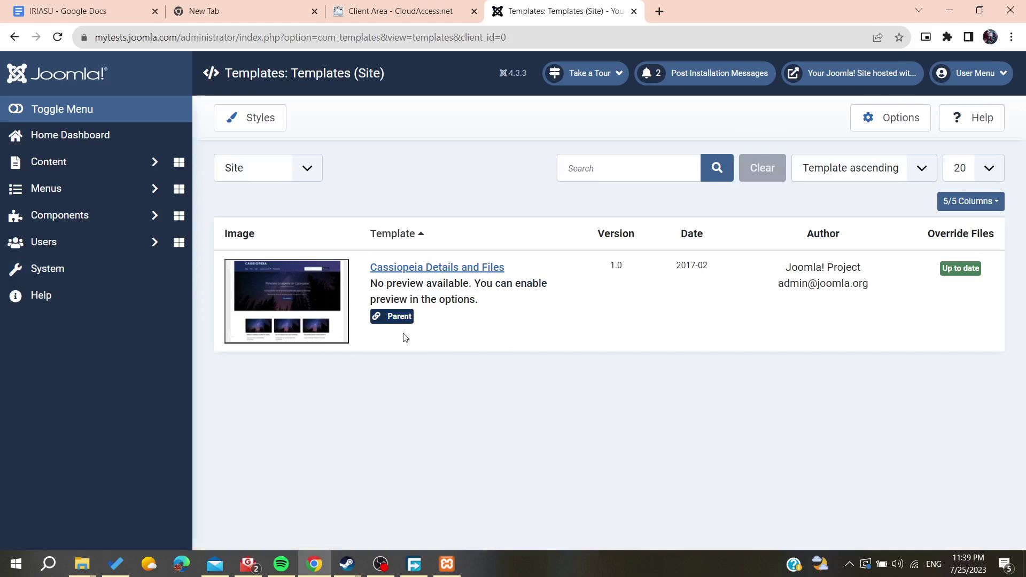
click(457, 268)
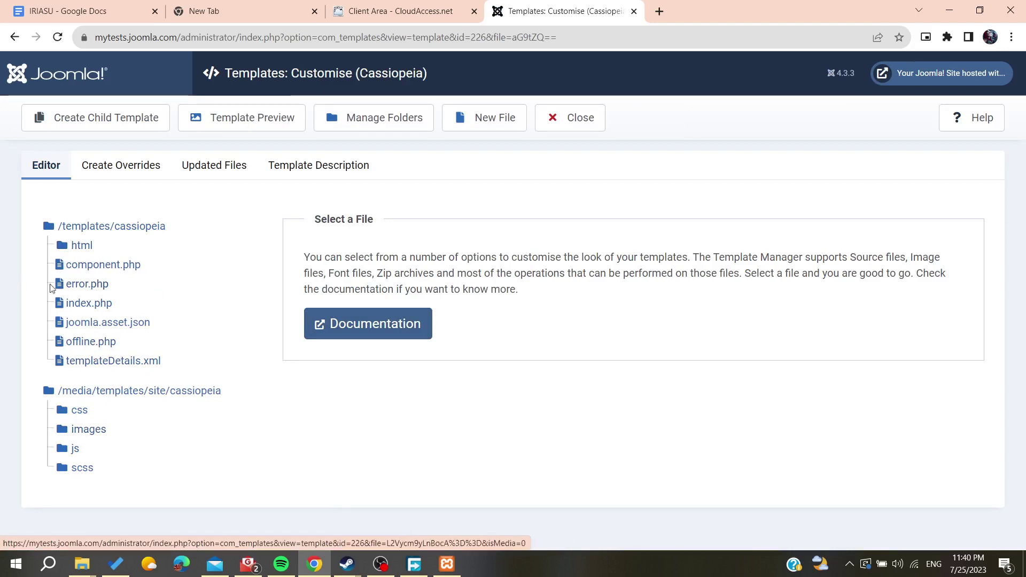
- Create a mod_footer module override in the Cassiopeia template
click(63, 246)
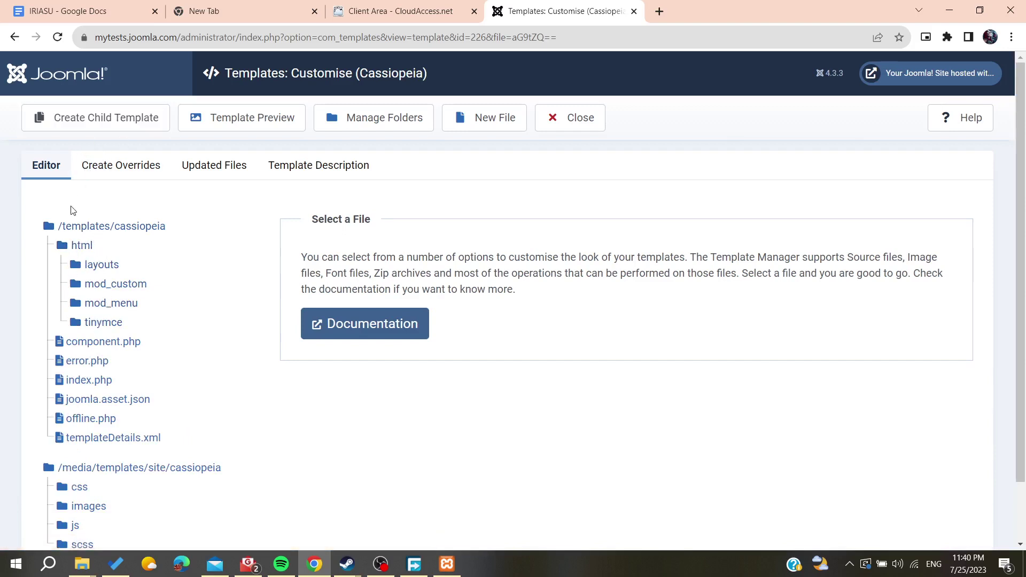
click(109, 170)
scroll(3, 301, down, 1)
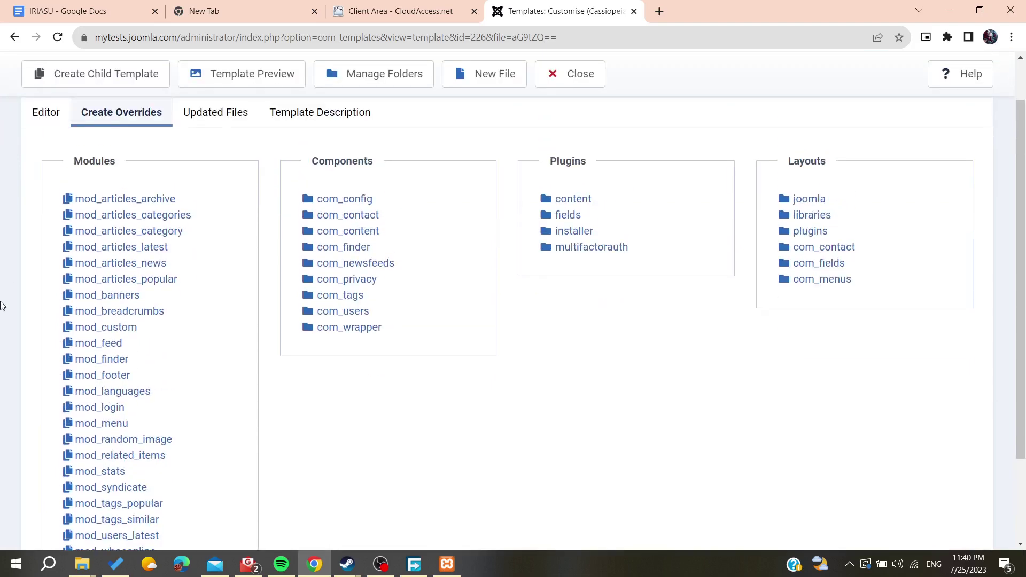
scroll(2, 306, down, 2)
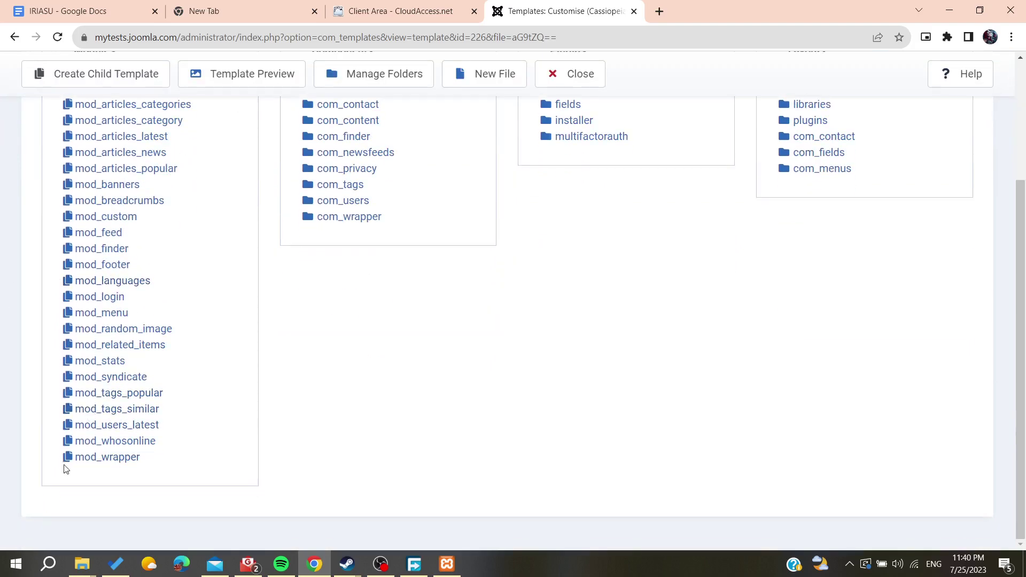
click(102, 267)
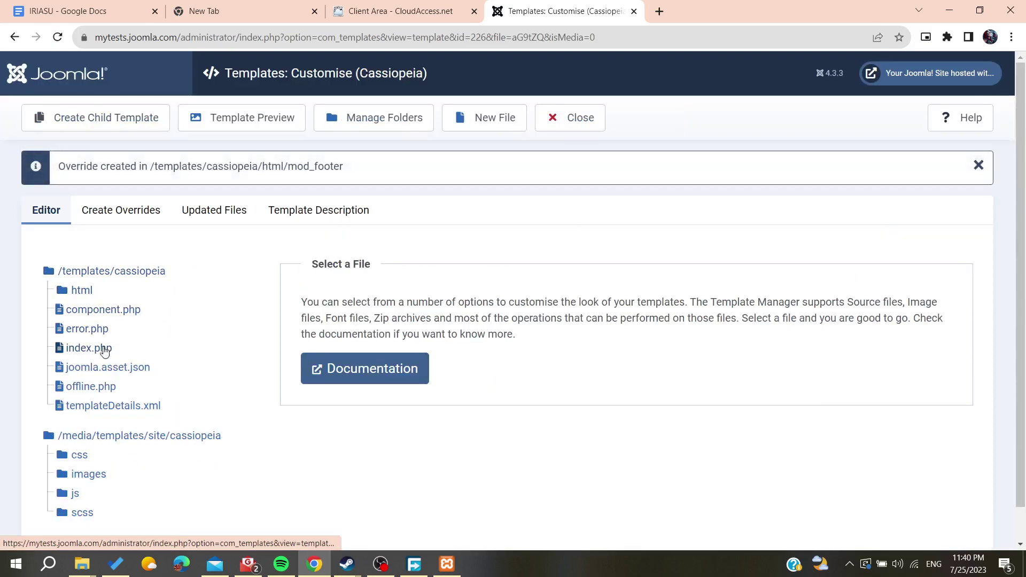
- Open the override file html/mod_footer/default.php in the editor
click(80, 270)
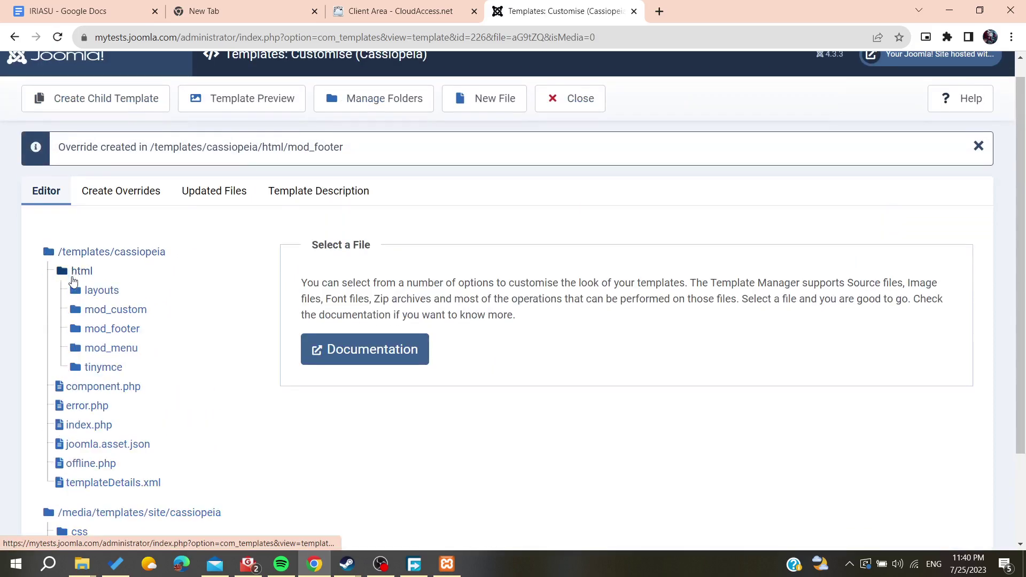
click(110, 330)
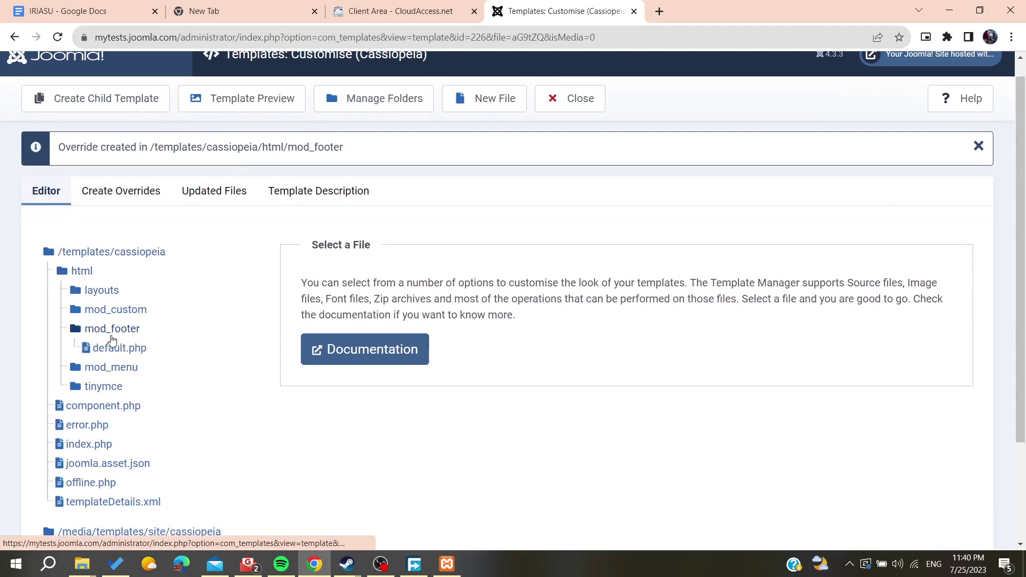
click(109, 353)
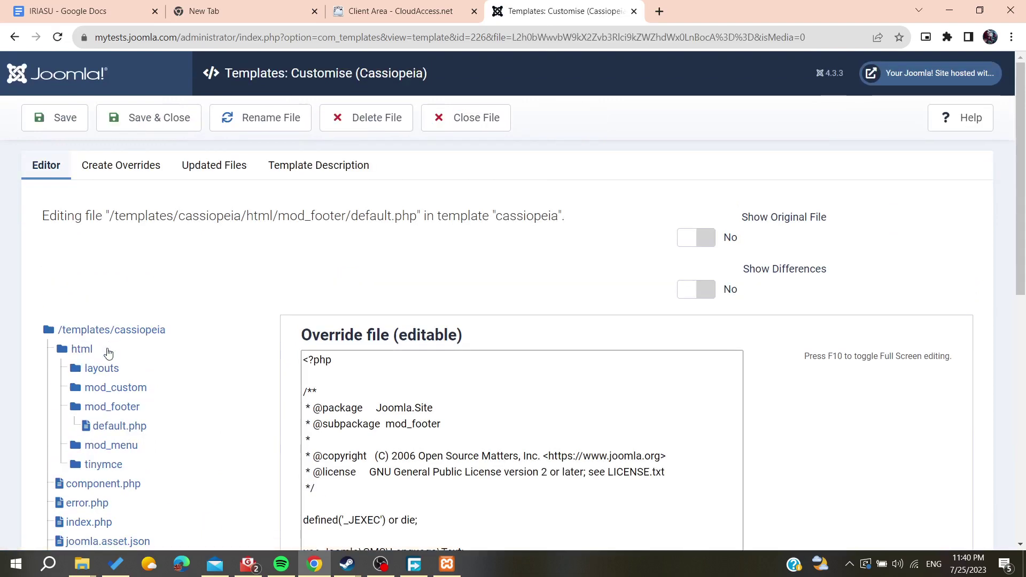
- Delete the mod-footer div block on lines 16–19 of default.php
scroll(297, 346, down, 4)
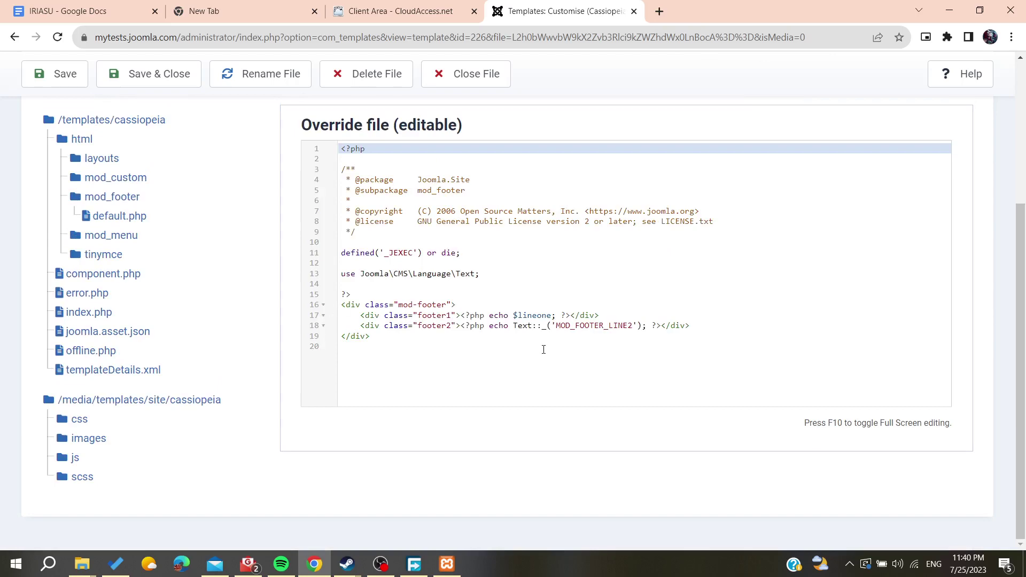
drag(425, 347, 333, 306)
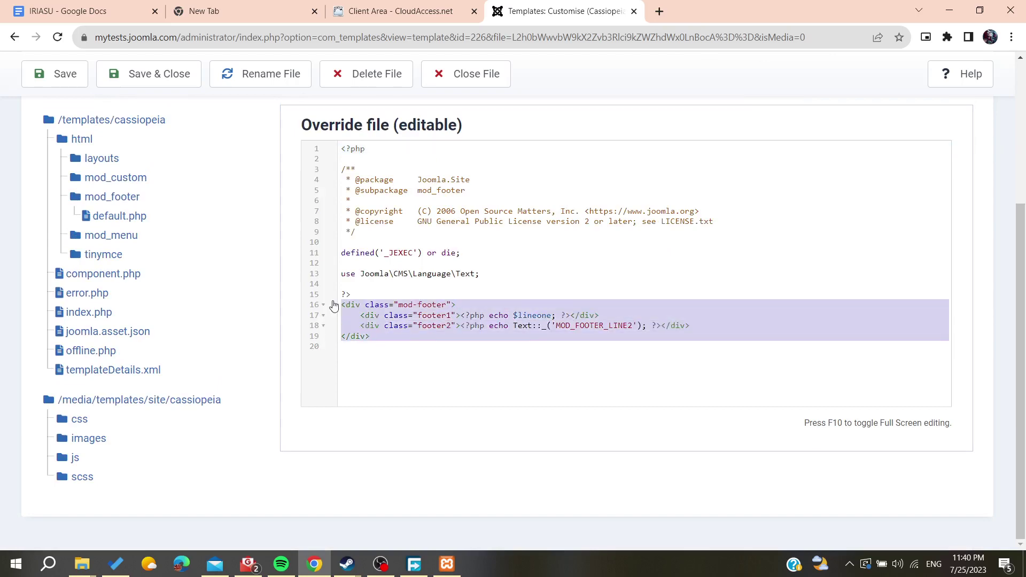
scroll(614, 150, up, 2)
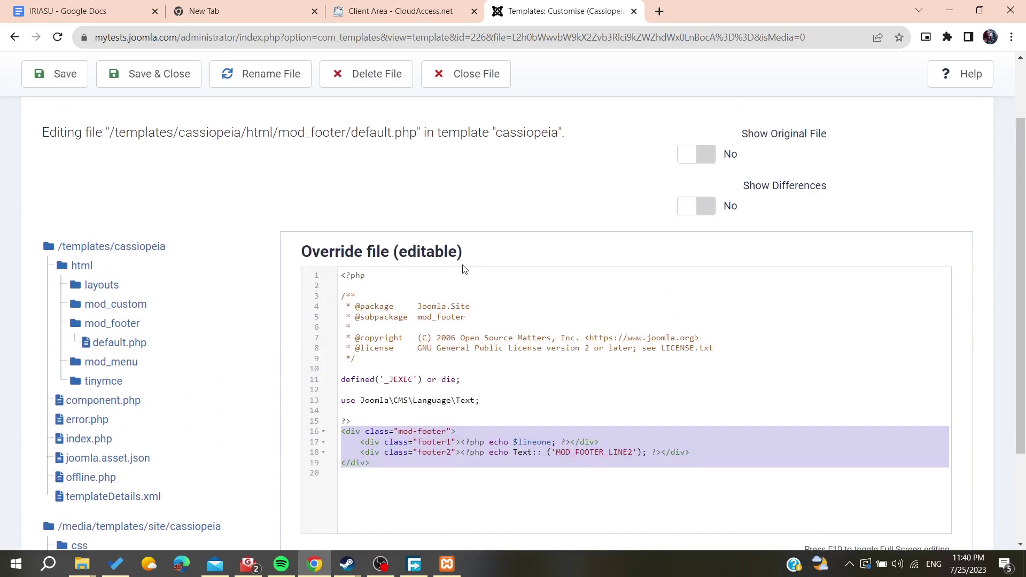
scroll(390, 293, down, 2)
drag(343, 163, 457, 162)
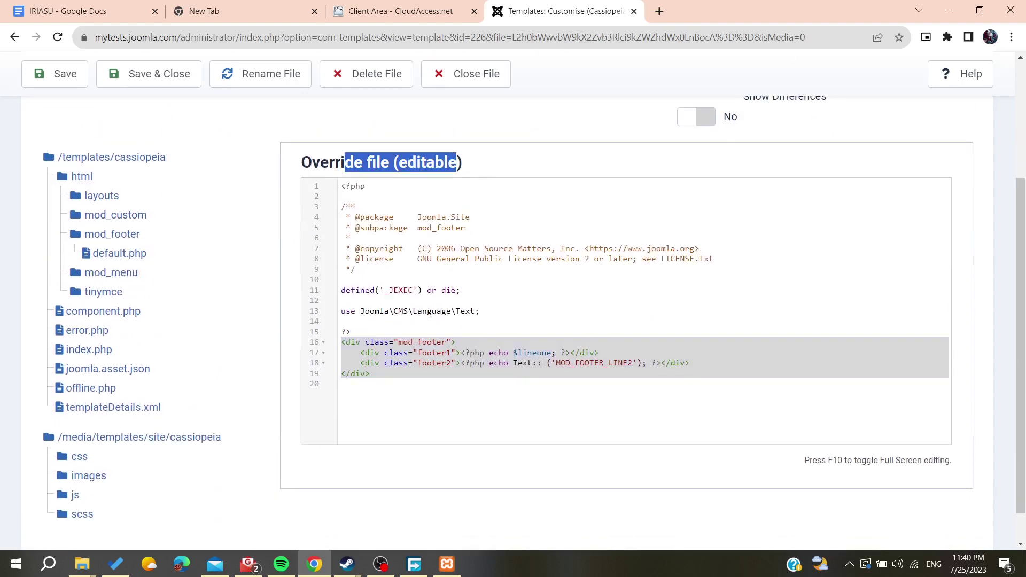
click(383, 353)
click(367, 374)
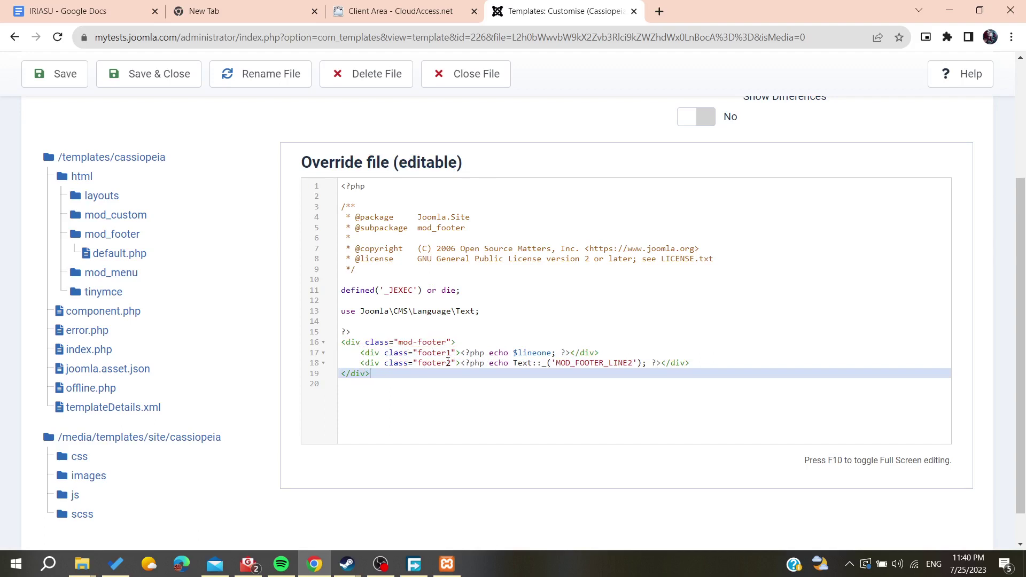
drag(405, 383, 343, 342)
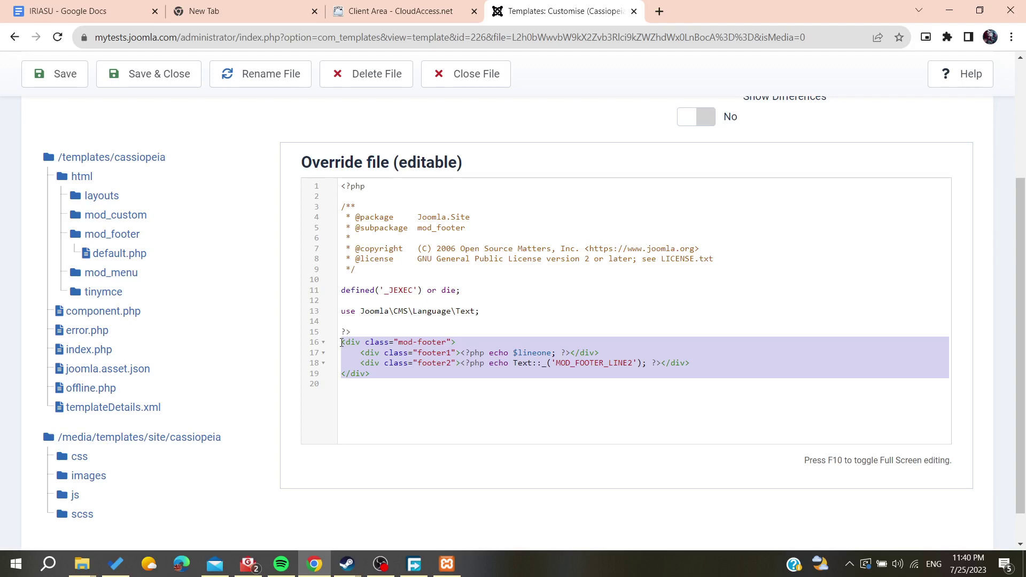
key(BackSpace)
- Write 'hello im footer' and '<h1>components</h1>' in its place, then save and close
text(hello im footer)
key(Return)
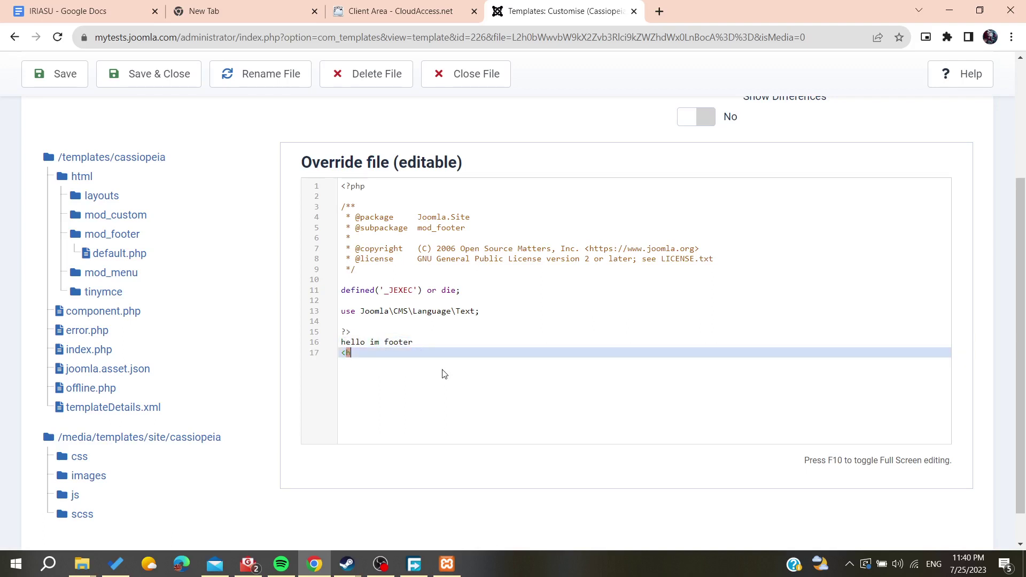
text(<h></h>)
key(Left)
text(1)
text(1)
text(compone)
text(nts)
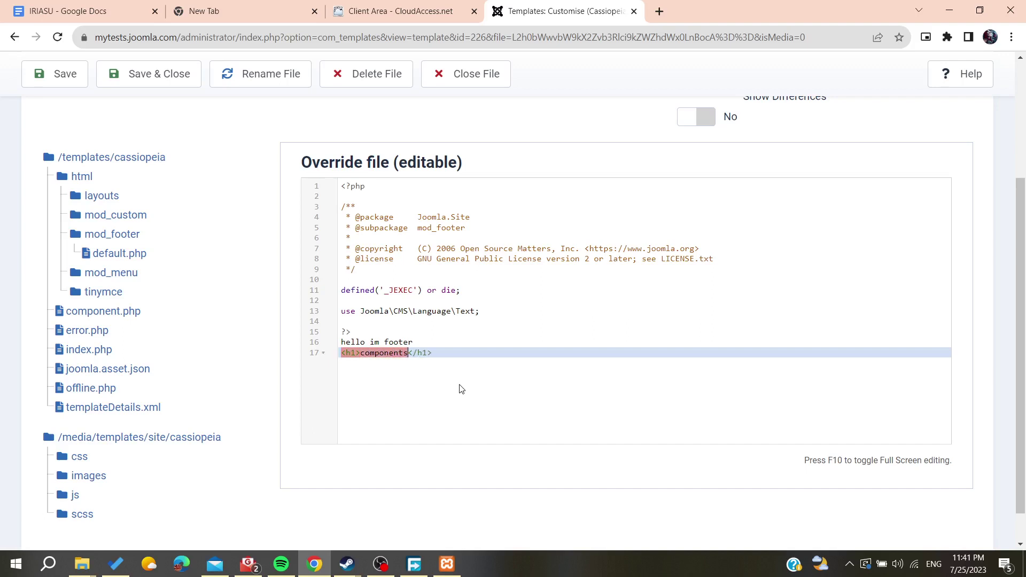
click(123, 79)
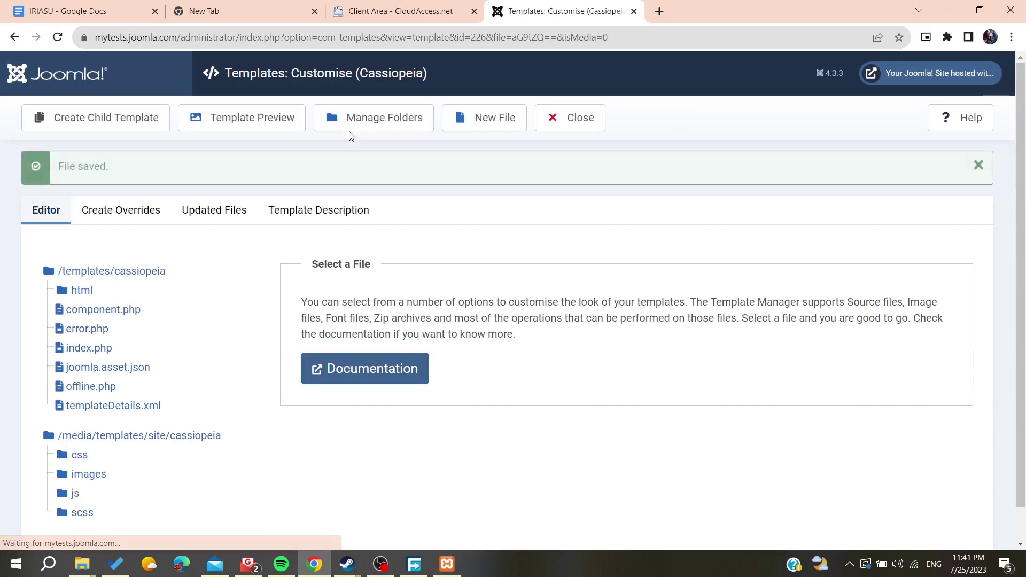
- Open the live site's front end in a new tab and reload it
click(923, 78)
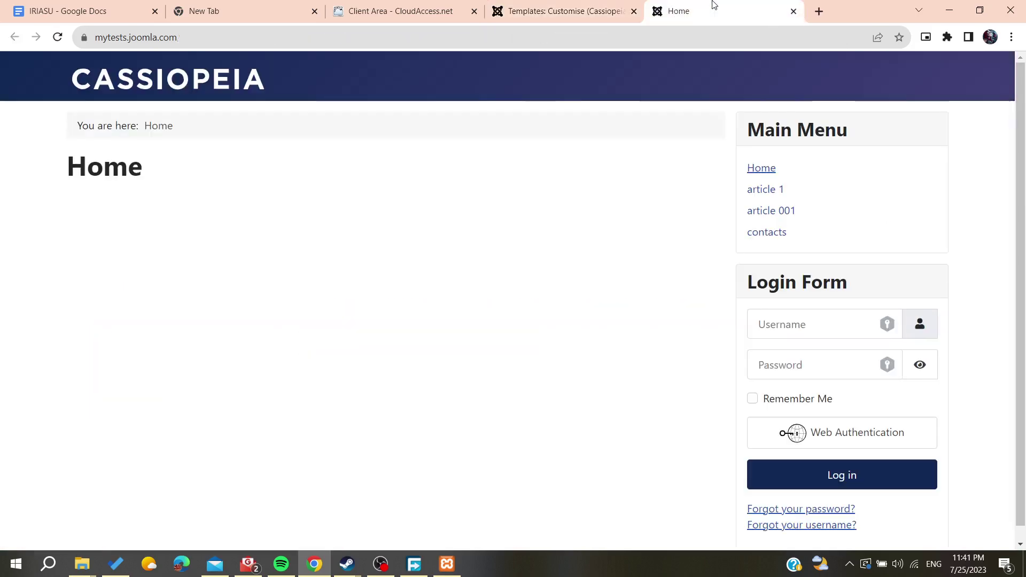
scroll(533, 354, down, 1)
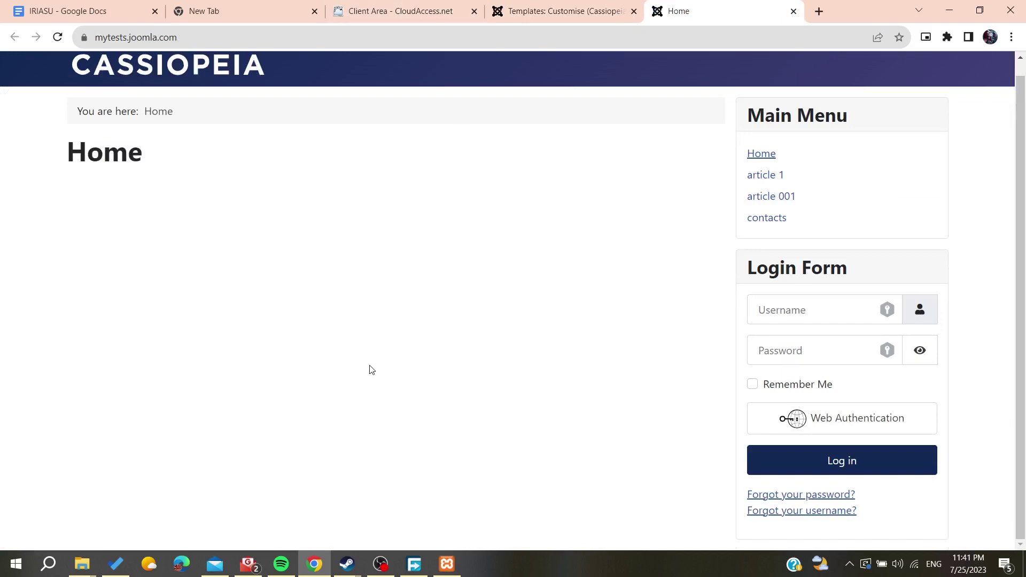
click(57, 37)
- Preview the site with the Cassiopeia template, then close the preview tab
click(502, 6)
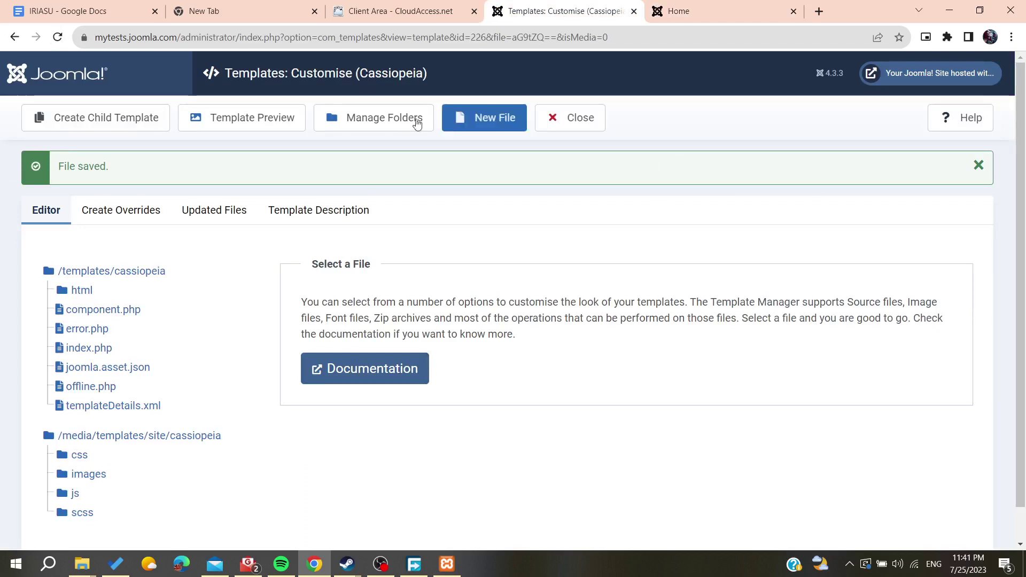
click(240, 119)
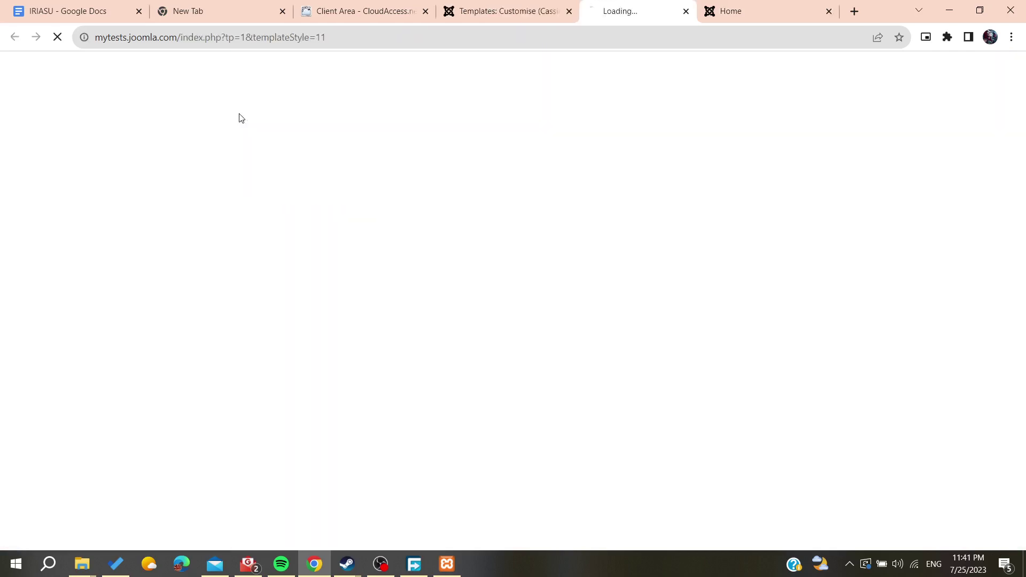
scroll(440, 338, down, 1)
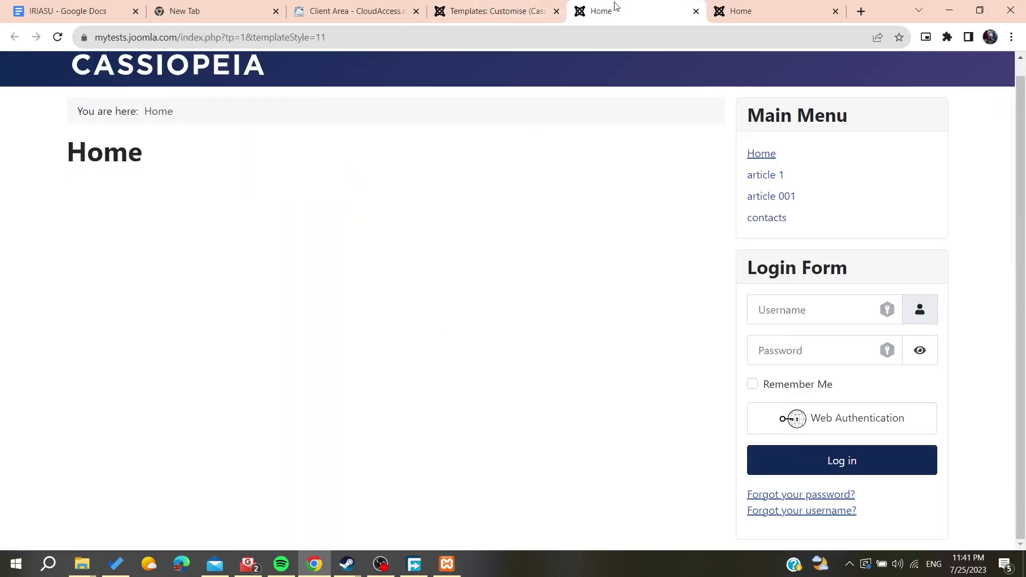
middle_click(615, 6)
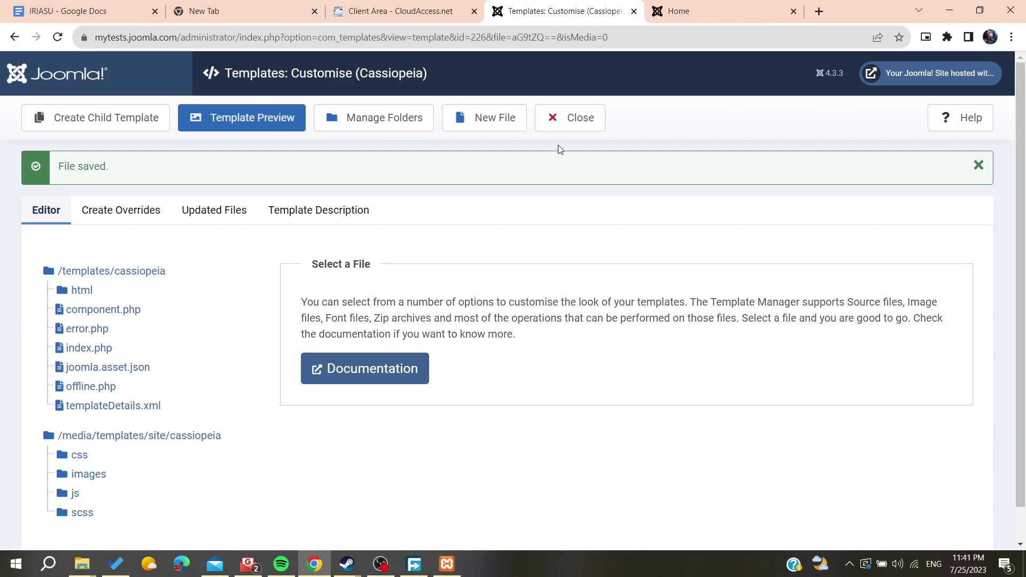
- Close the Cassiopeia editor and reach Site Modules through the Home Dashboard's Modules tile
click(570, 118)
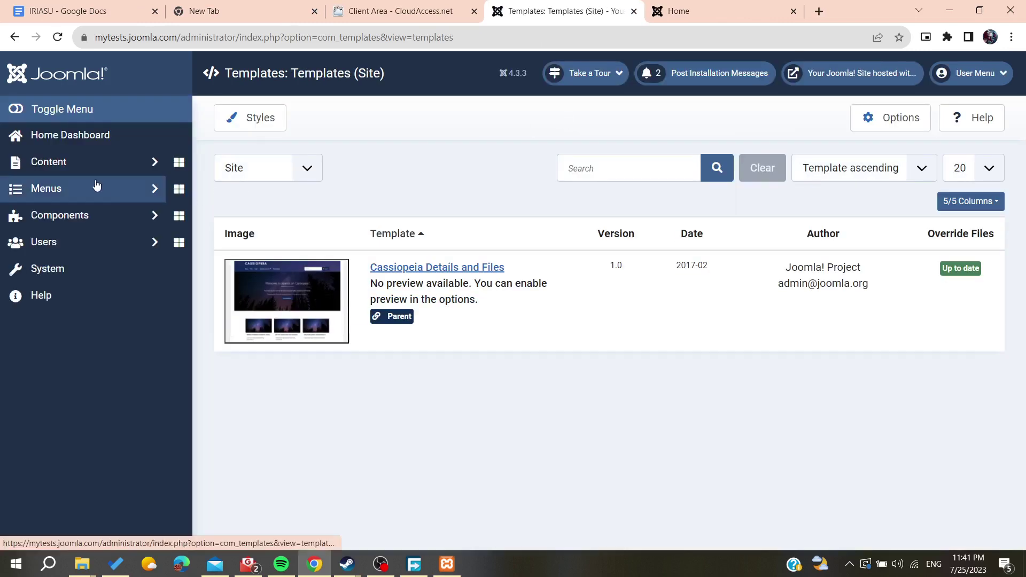
click(60, 308)
click(65, 272)
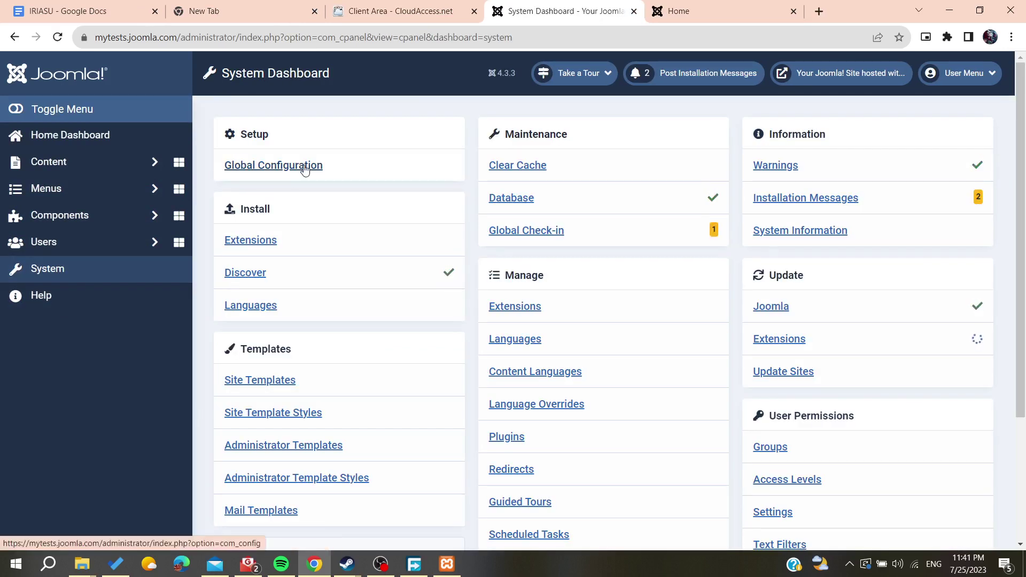
click(57, 167)
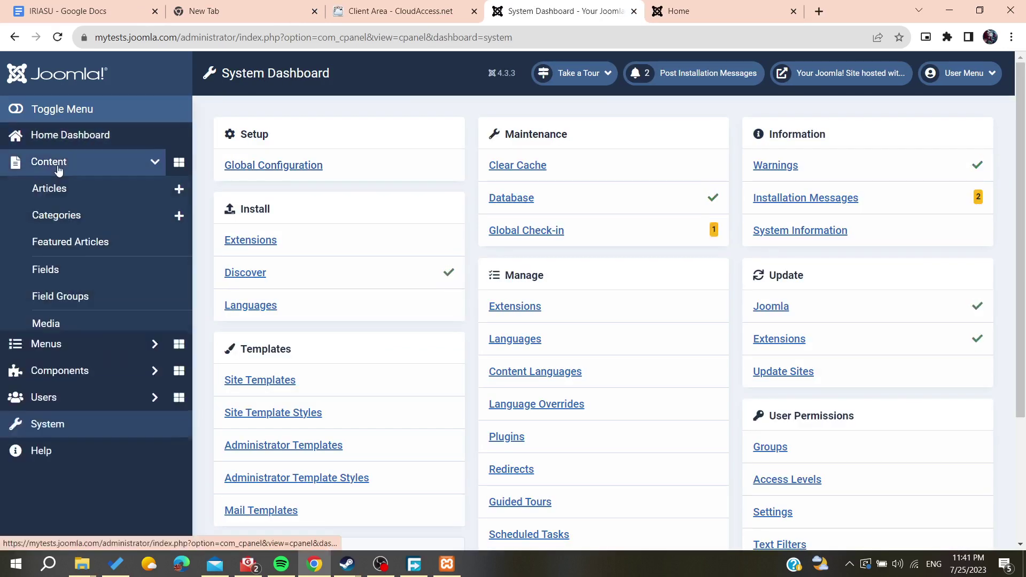
click(33, 407)
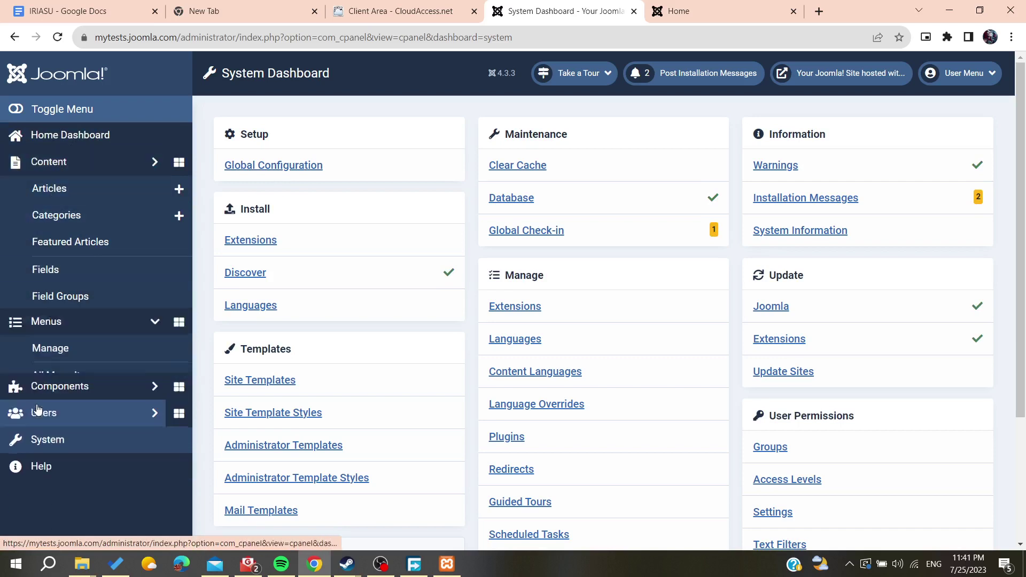
click(84, 317)
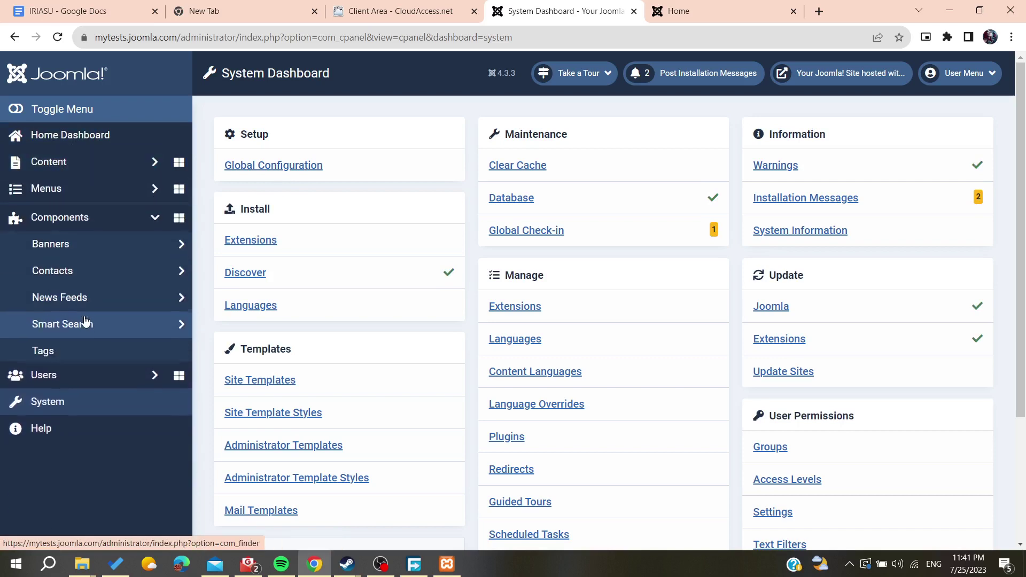
click(97, 215)
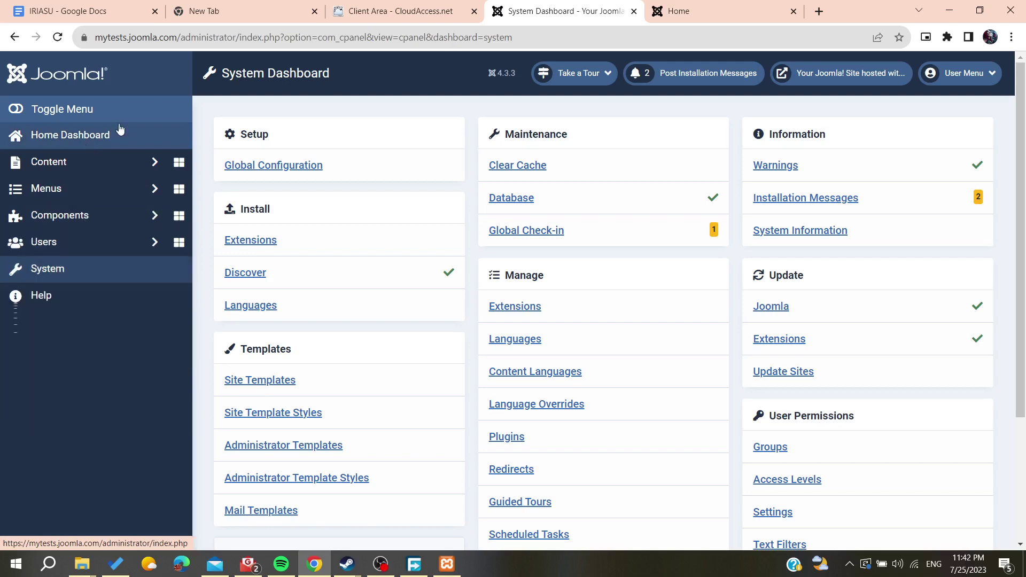
click(86, 136)
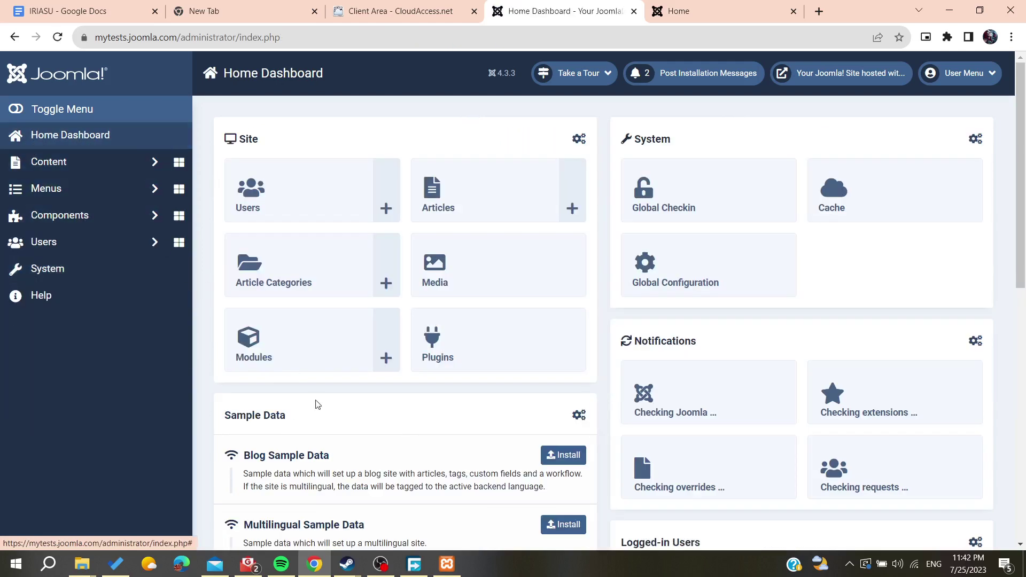
click(277, 355)
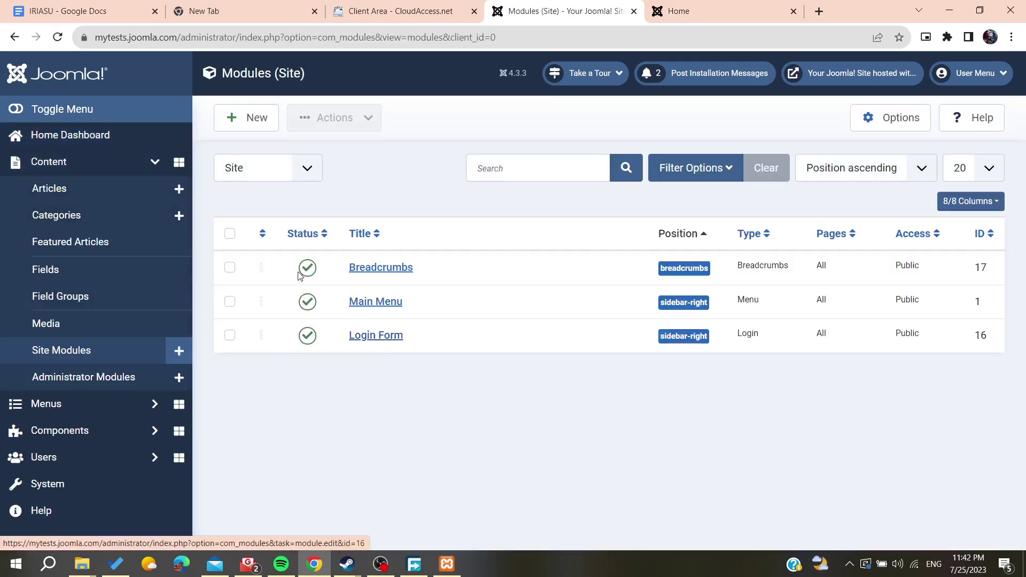
- Start a new Footer site module and set its title to Hide
click(252, 118)
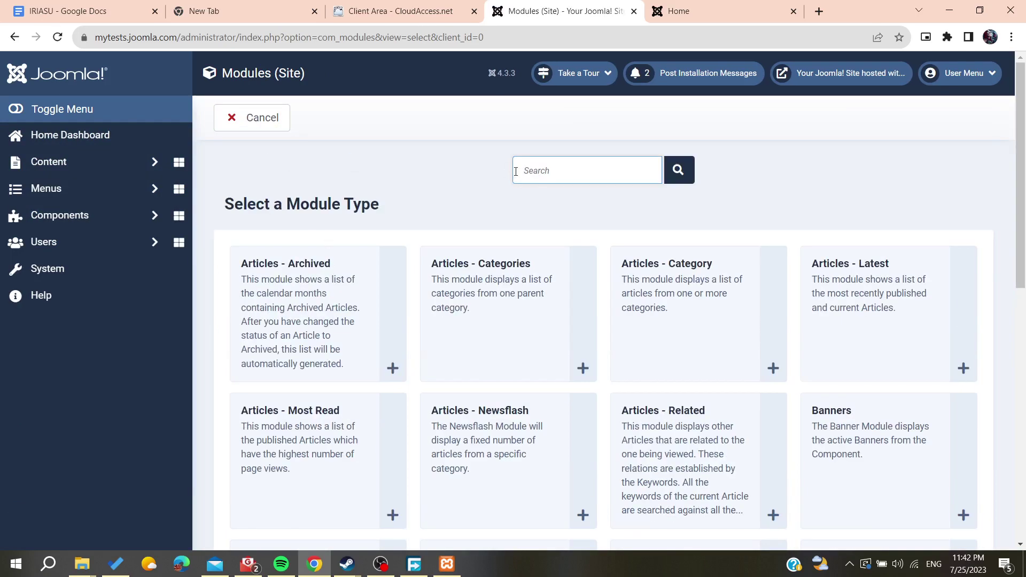
text(foote)
click(294, 251)
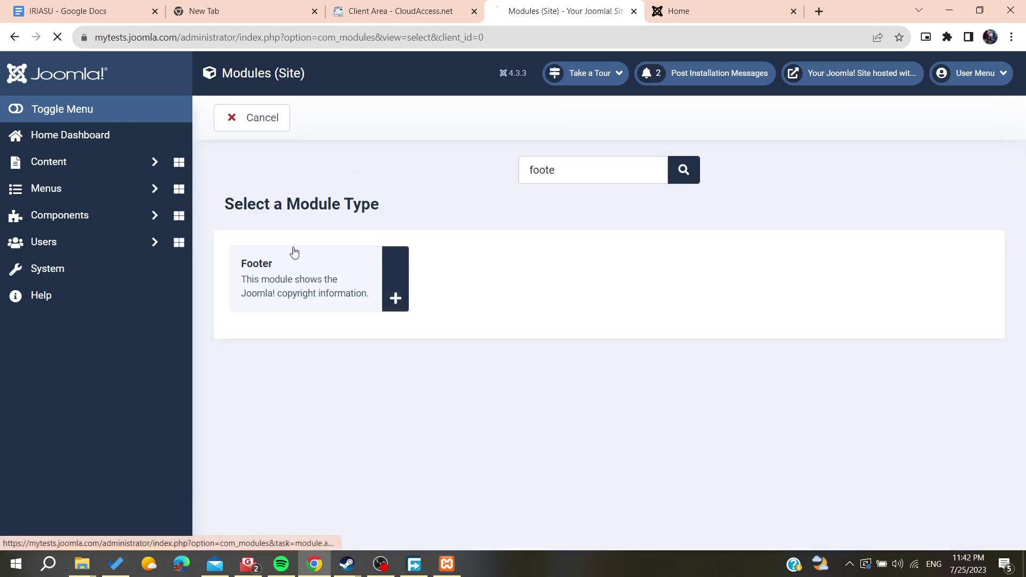
scroll(147, 398, down, 3)
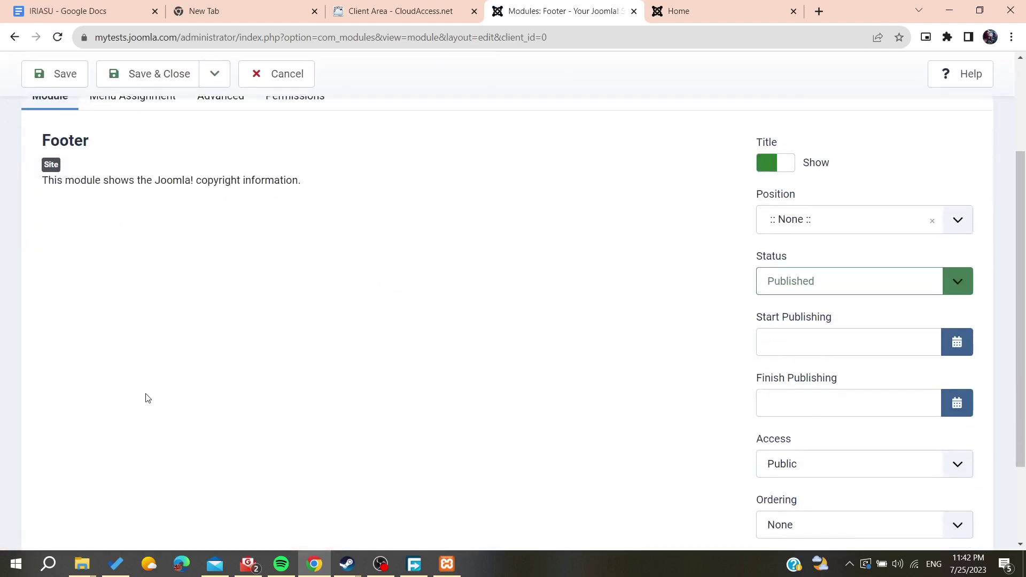
scroll(387, 337, up, 2)
click(790, 242)
scroll(639, 268, down, 4)
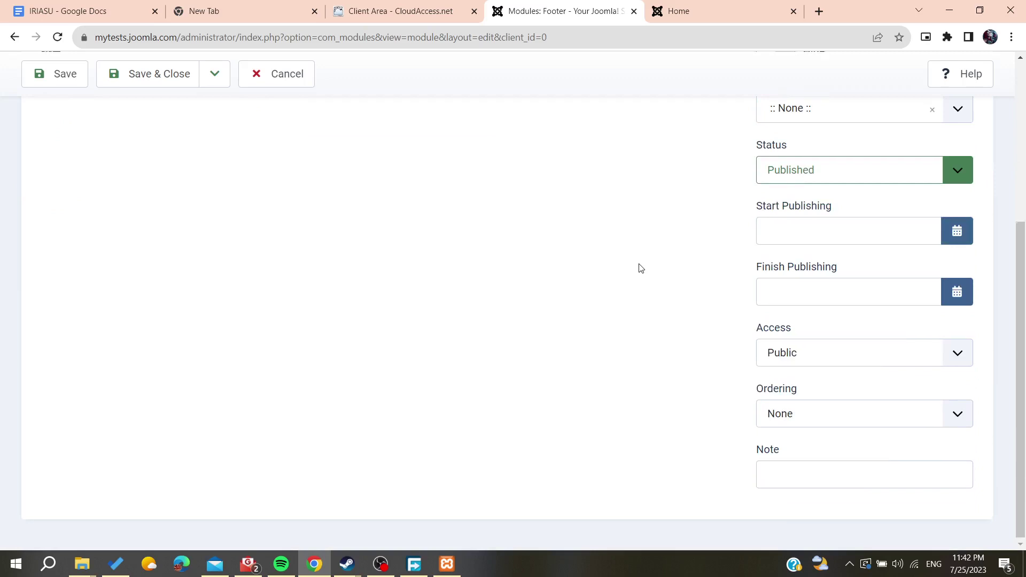
scroll(640, 268, up, 2)
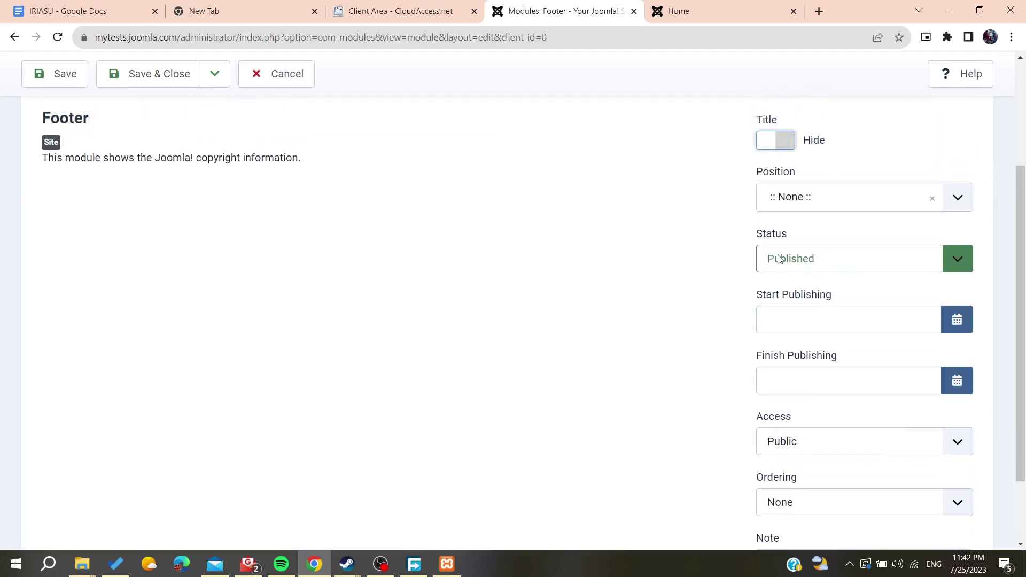
scroll(442, 252, up, 2)
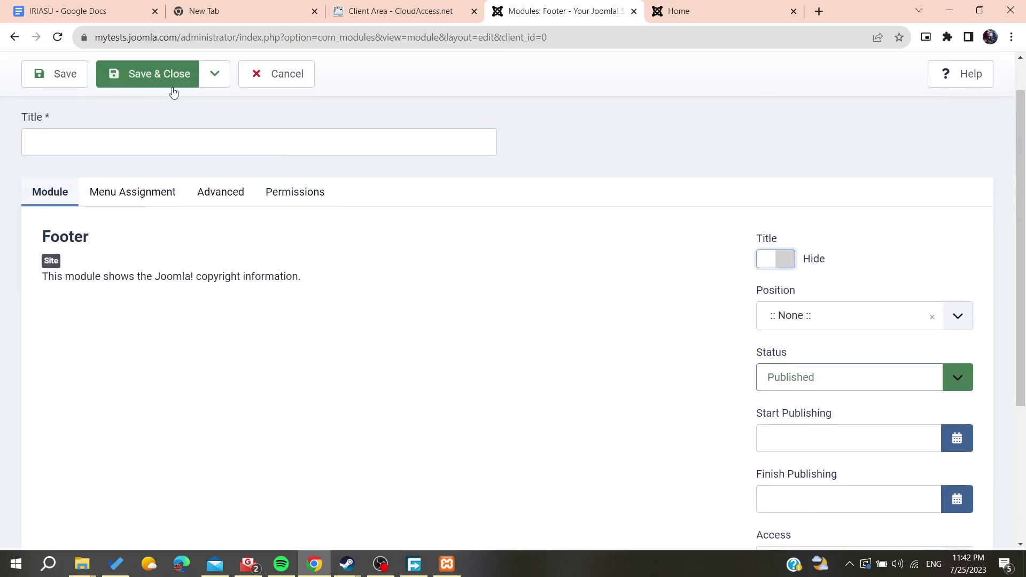
- Title the module 'footer' and save and close it
click(142, 84)
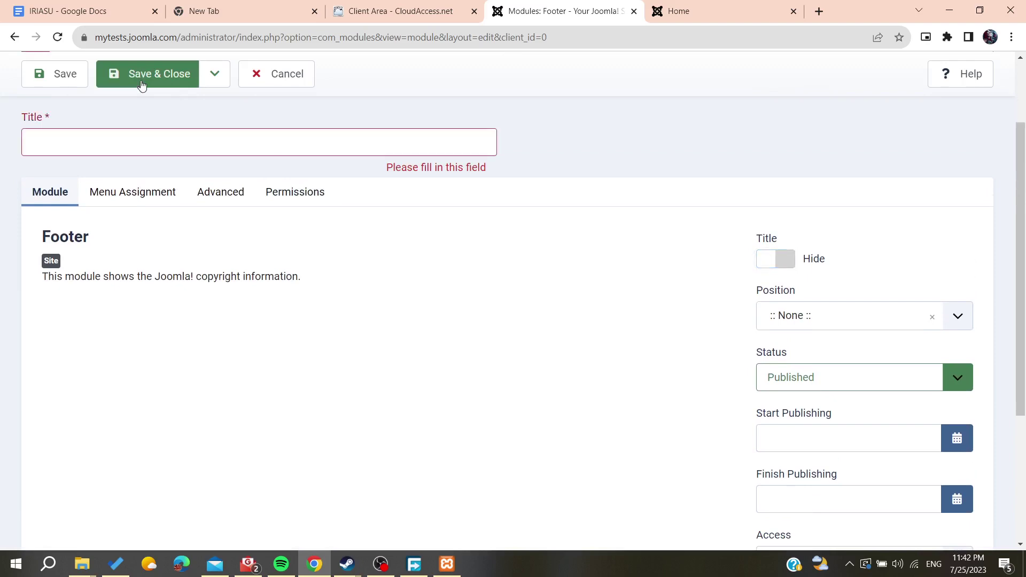
click(122, 132)
text(foote)
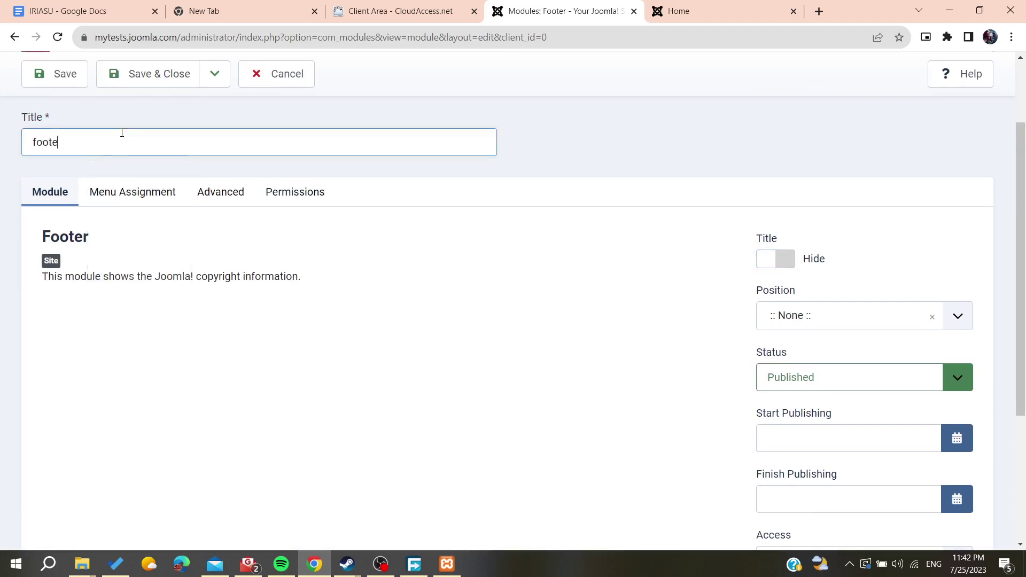
click(119, 83)
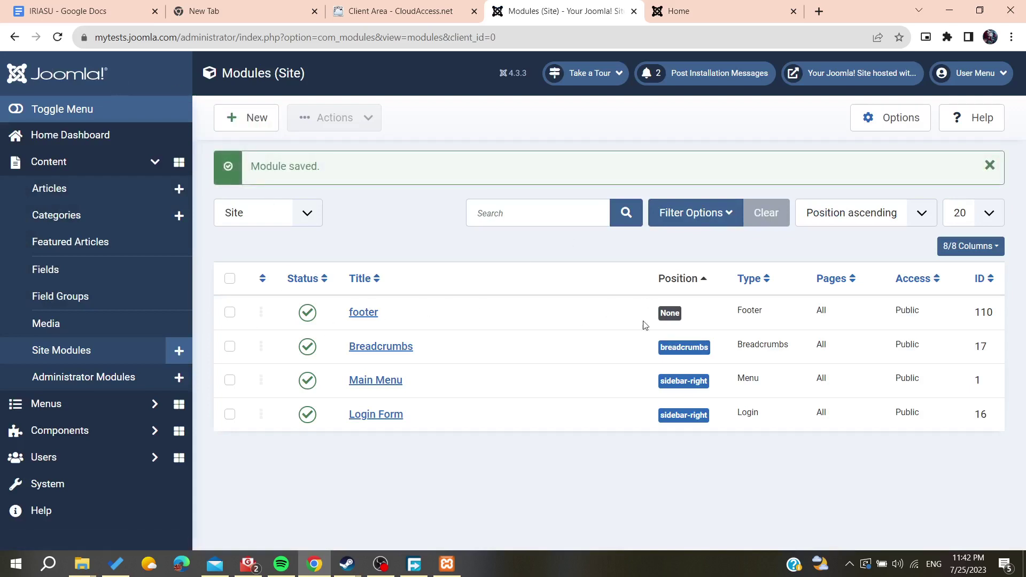
- Set the footer module's position to Footer [footer] and save it
click(363, 312)
scroll(709, 359, down, 5)
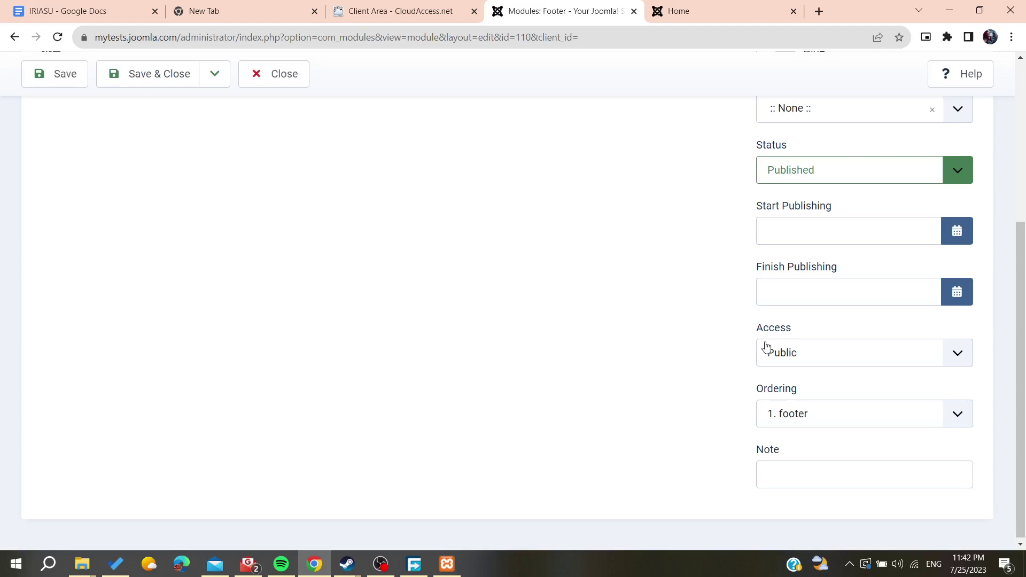
scroll(743, 409, up, 1)
click(794, 436)
click(800, 433)
scroll(828, 401, up, 1)
scroll(847, 354, up, 3)
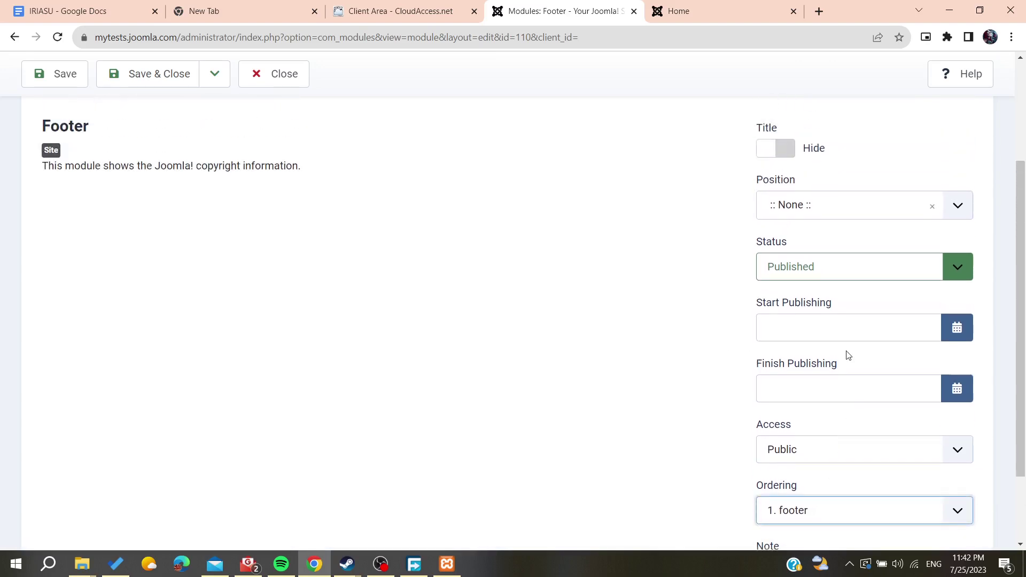
click(807, 219)
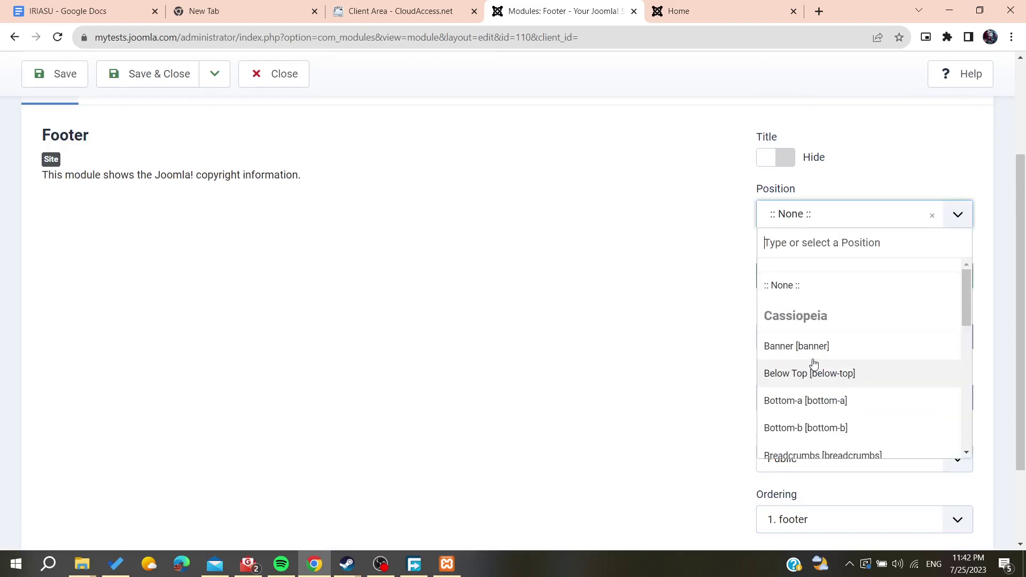
scroll(813, 367, down, 3)
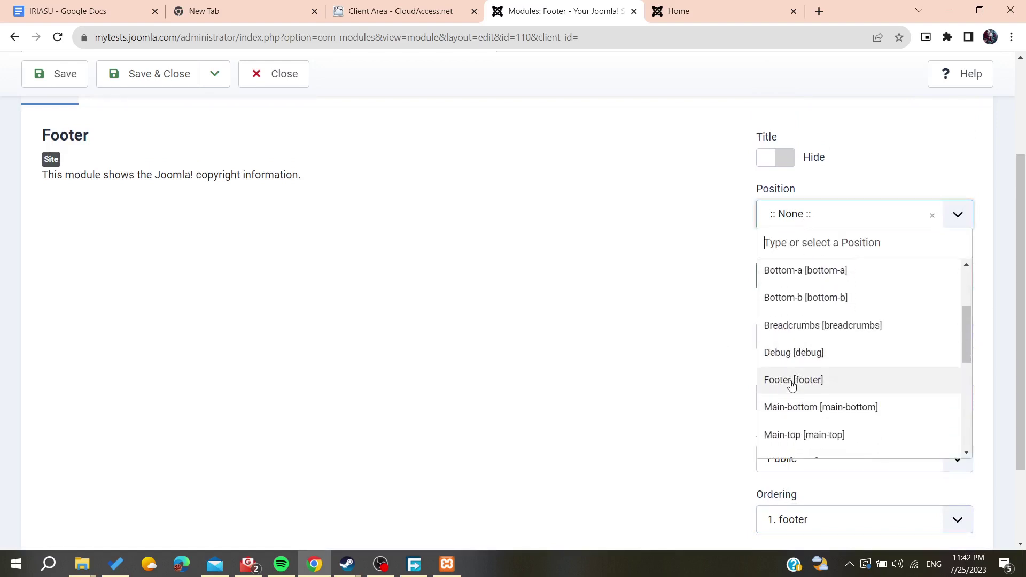
click(790, 382)
scroll(783, 231, up, 3)
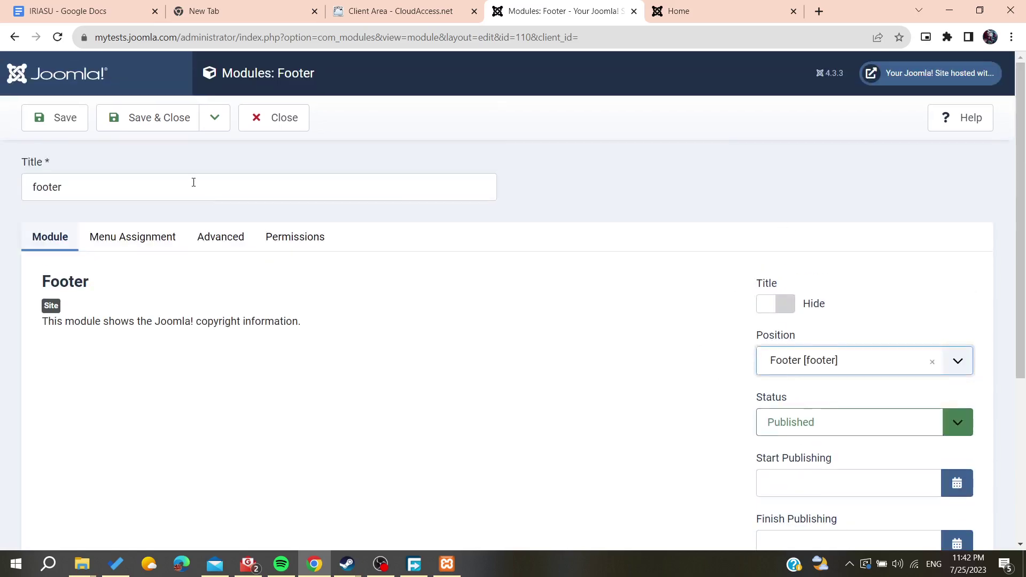
click(162, 132)
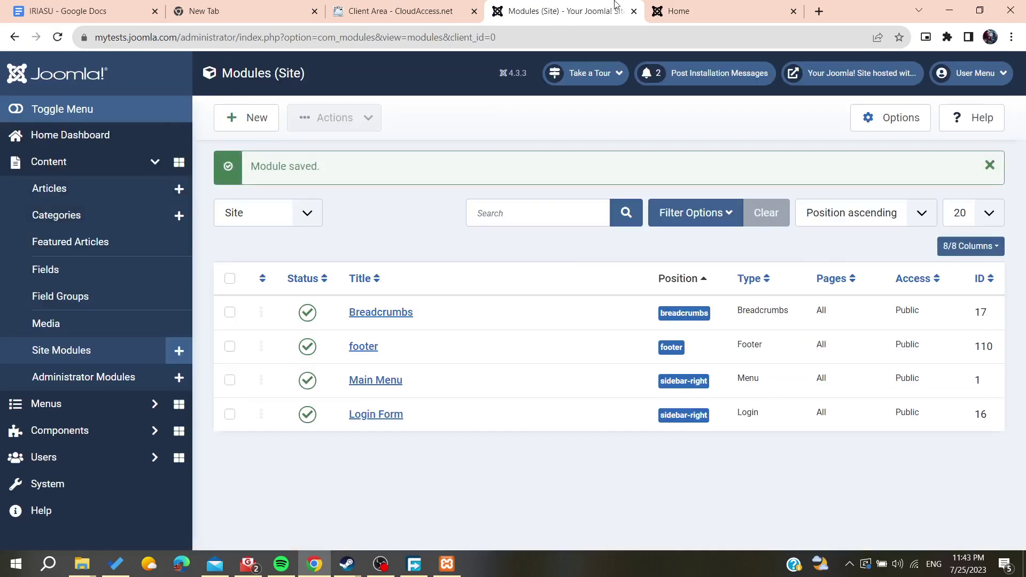
key(ctrl+Tab)
- Reload the homepage and confirm the footer shows 'hello im footer' and the components heading
click(62, 38)
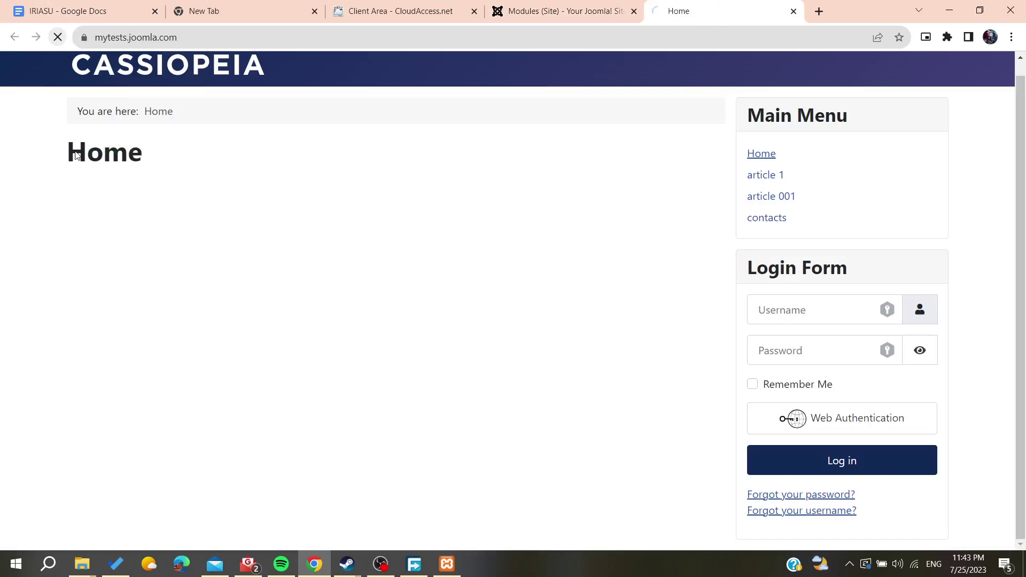
scroll(76, 151, down, 3)
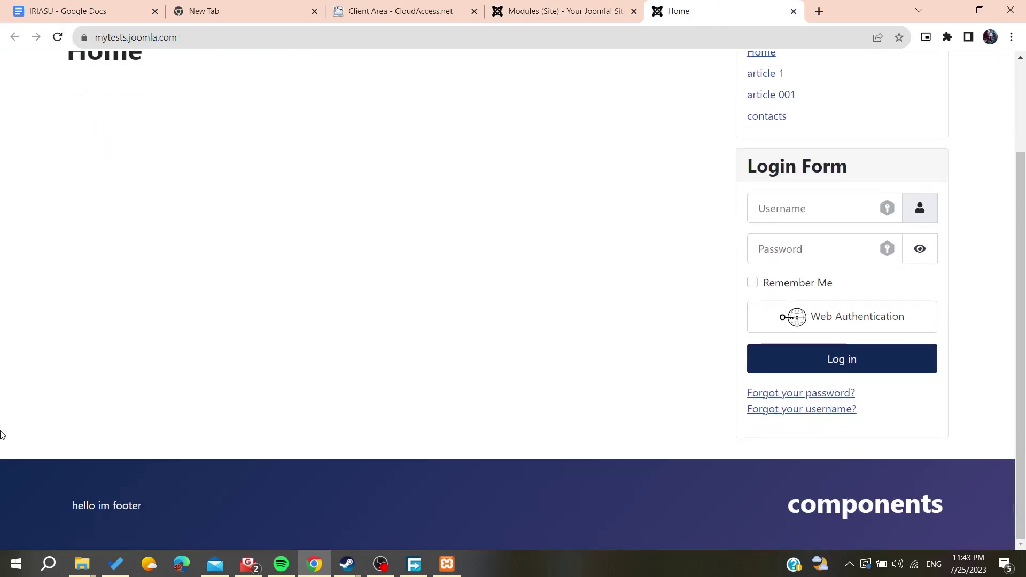
triple_click(90, 494)
click(372, 312)
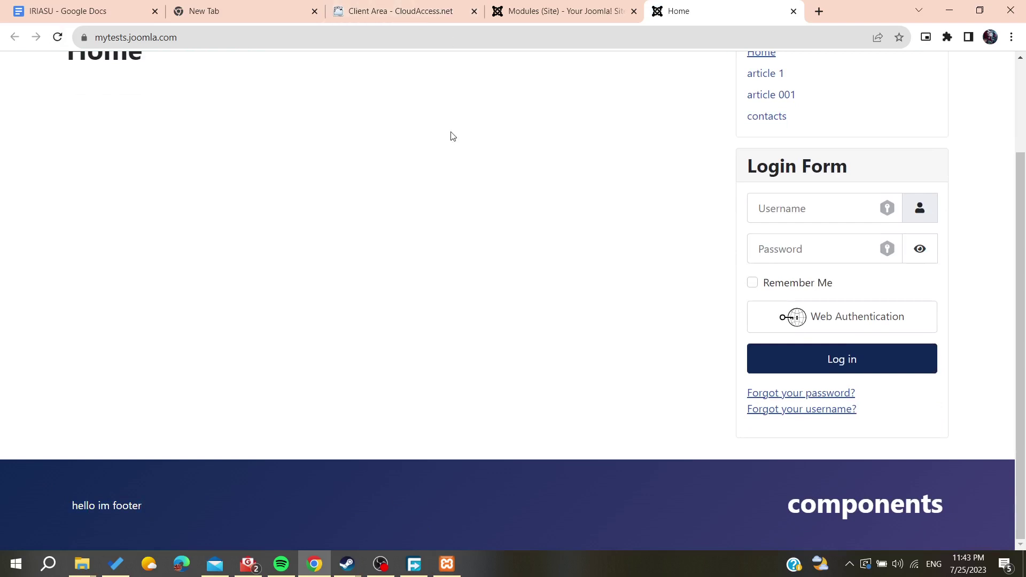